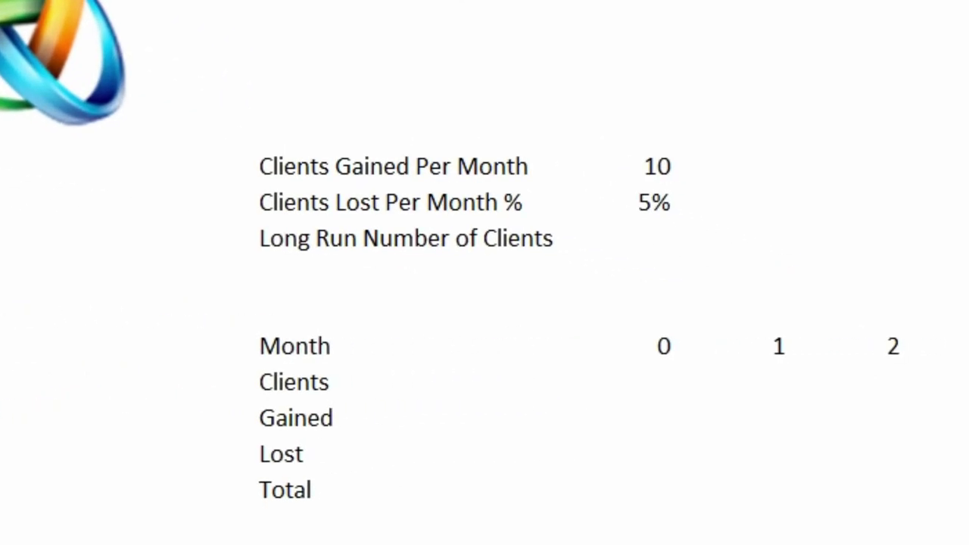
{"action": "left_click", "coordinate": [618, 166]}
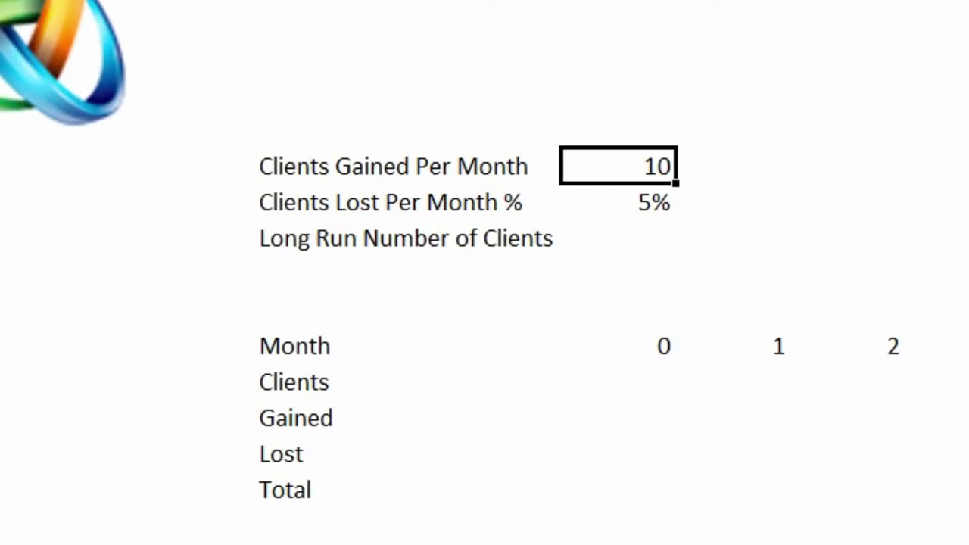
{"action": "key", "text": "Down"}
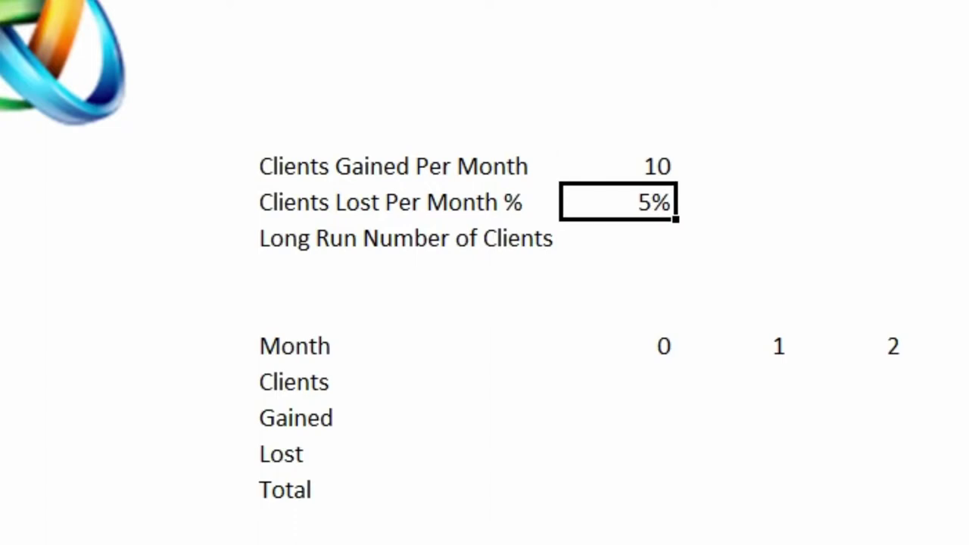
{"action": "key", "text": "Up"}
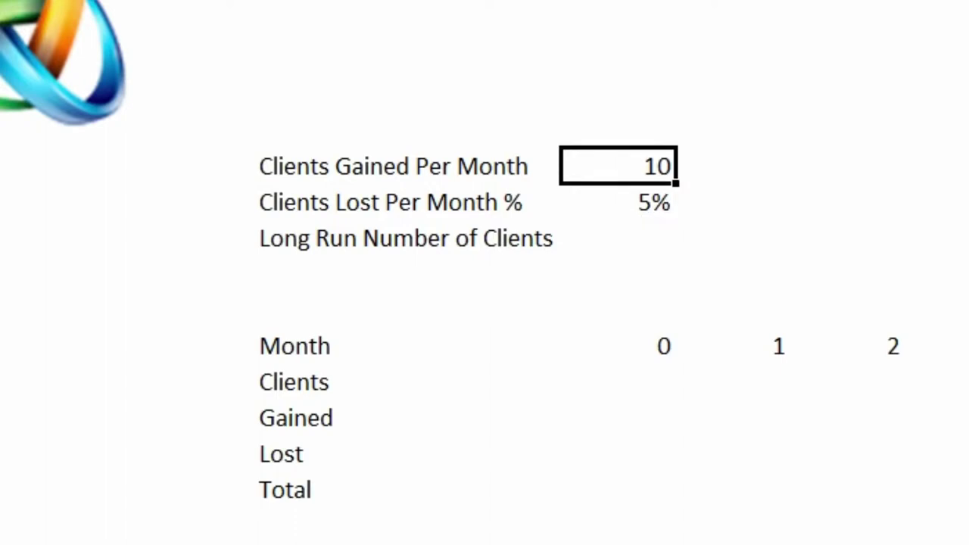
{"action": "key", "text": "Down"}
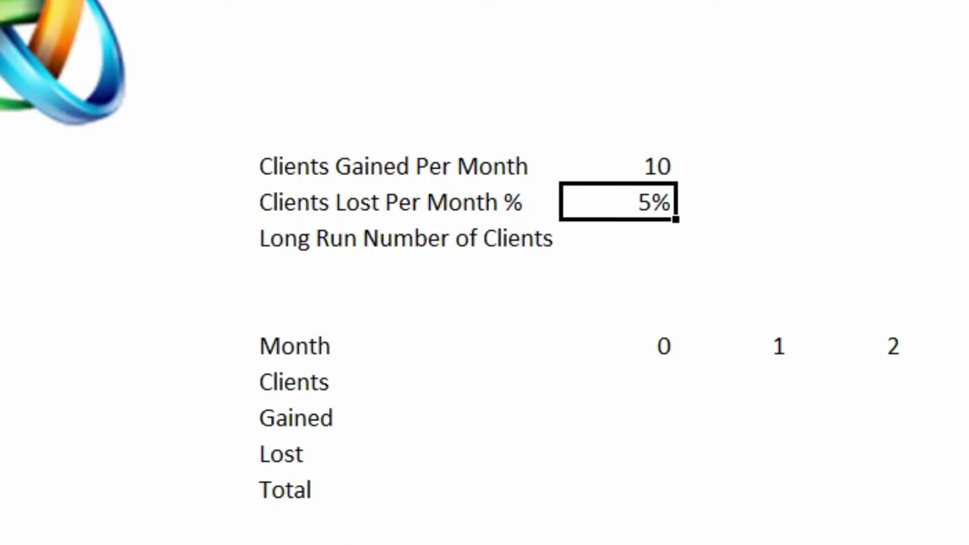
{"action": "key", "text": "Up"}
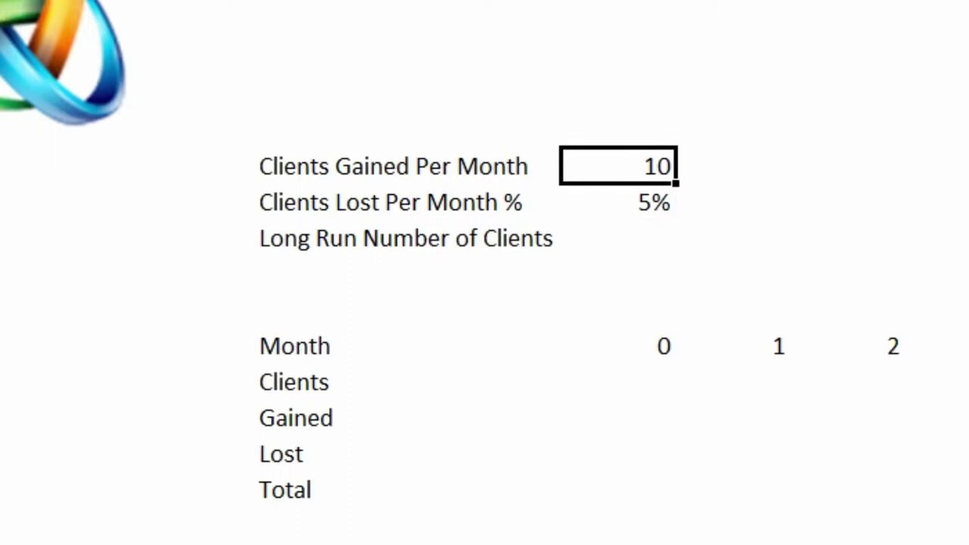
Calculate the Long Run Number of Clients by dividing Clients Gained Per Month by Clients Lost Per Month %, using a formula that references I8
{"action": "key", "text": "Return"}
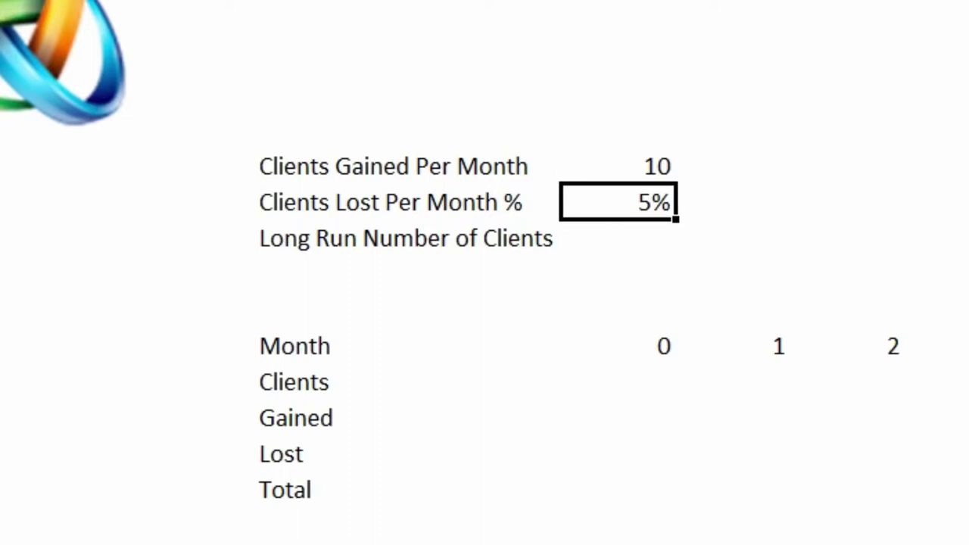
{"action": "key", "text": "Return"}
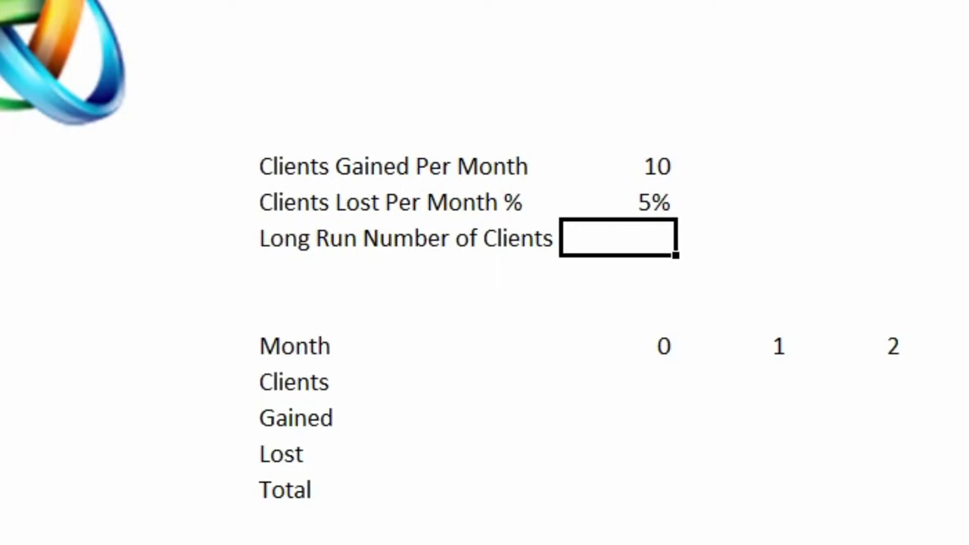
{"action": "type", "text": "+"}
{"action": "key", "text": "Up"}
{"action": "key", "text": "Up"}
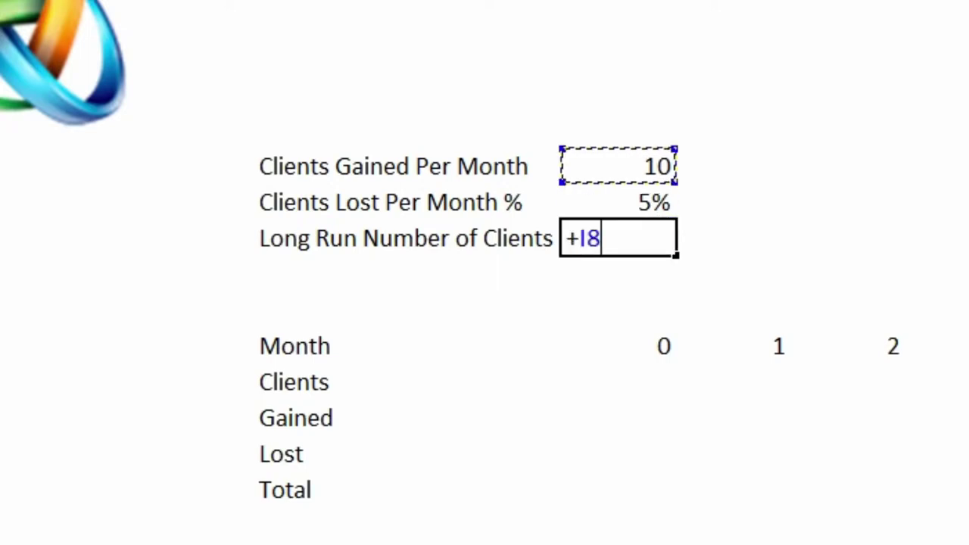
{"action": "type", "text": "/"}
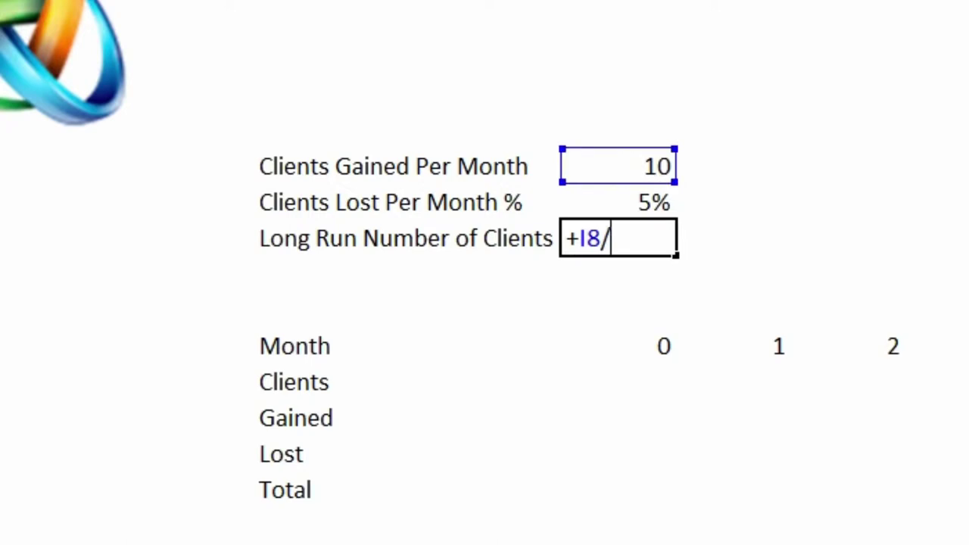
{"action": "key", "text": "Up"}
{"action": "key", "text": "Return"}
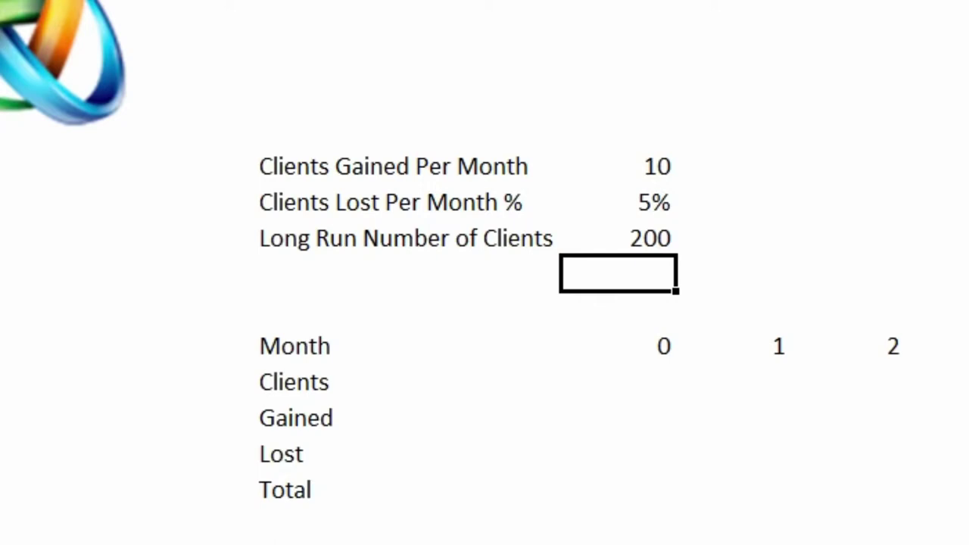
Enter 100 as the starting number of Clients for month 0
{"action": "key", "text": "Down"}
{"action": "key", "text": "Down"}
{"action": "key", "text": "Down"}
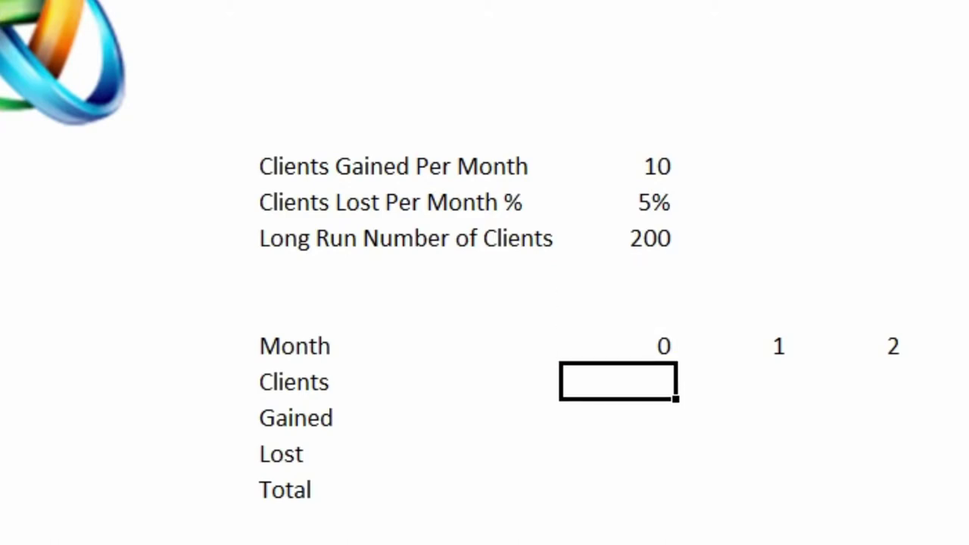
{"action": "type", "text": "100"}
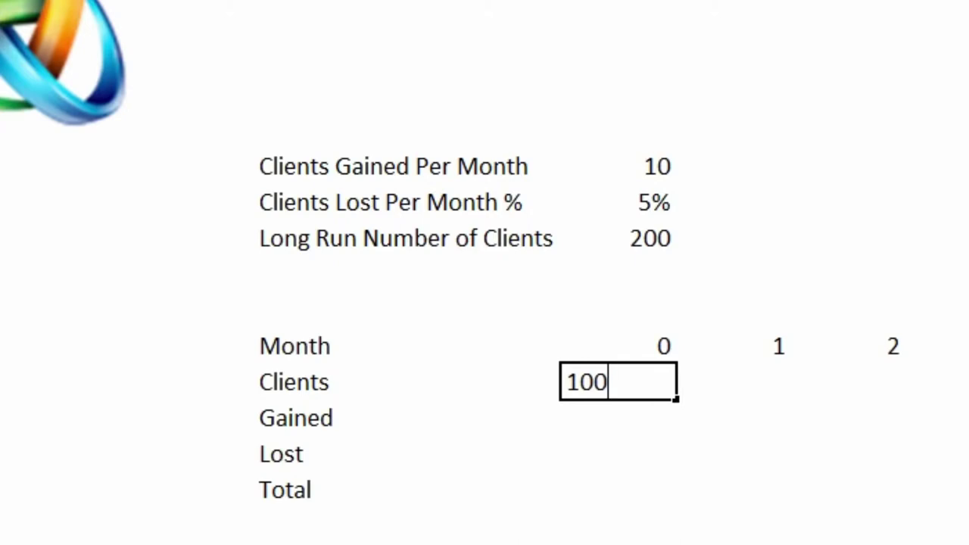
{"action": "key", "text": "Return"}
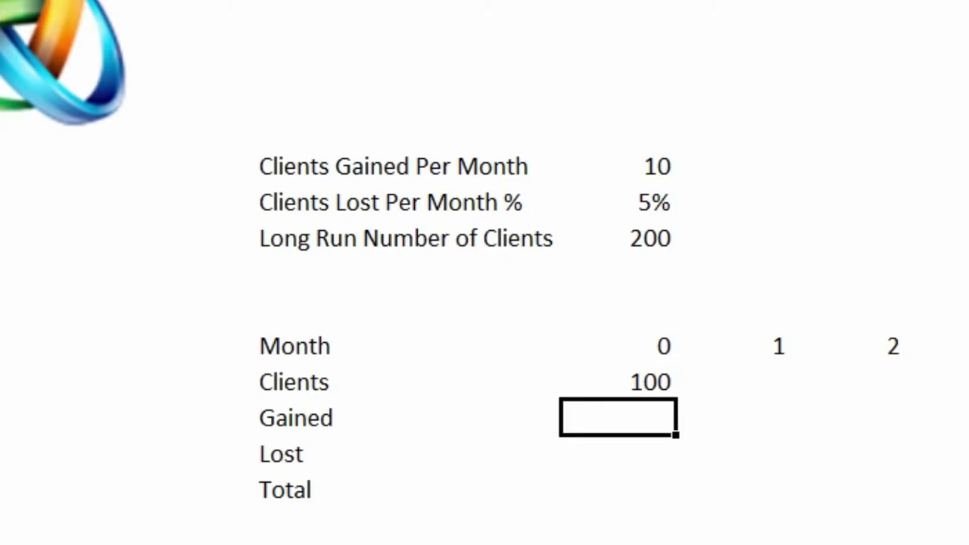
Link month 0's Gained cell to Clients Gained Per Month with a fixed column reference, +$I8
{"action": "type", "text": "+"}
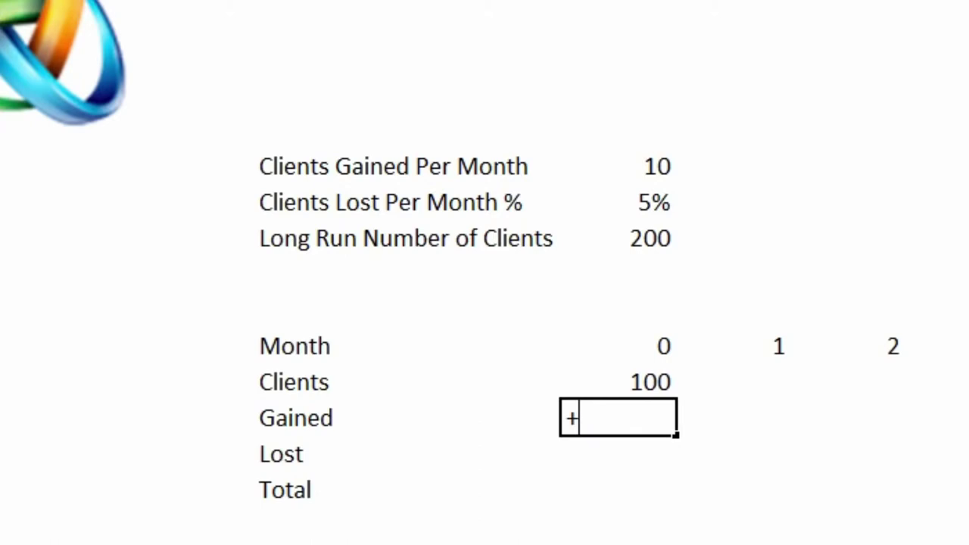
{"action": "left_click", "coordinate": [618, 165]}
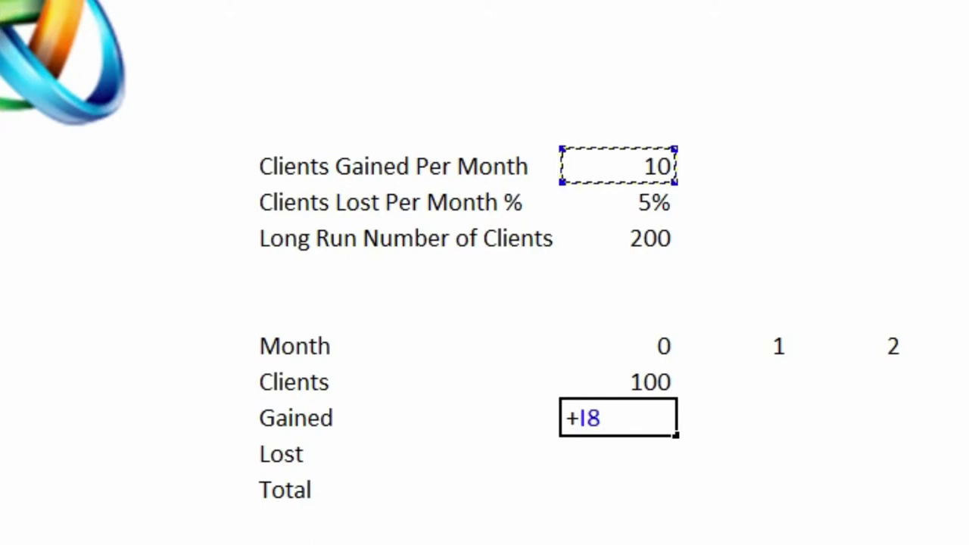
{"action": "key", "text": "Return"}
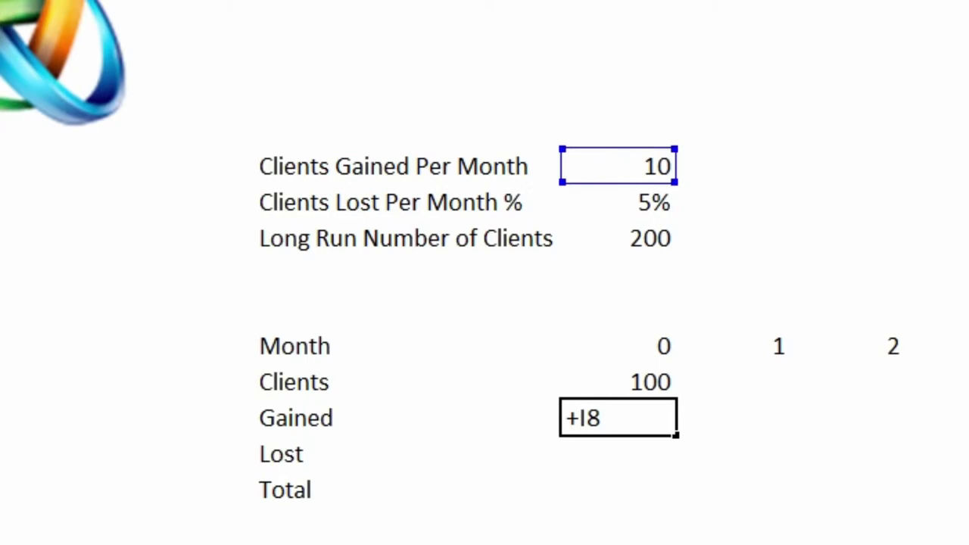
{"action": "type", "text": "$"}
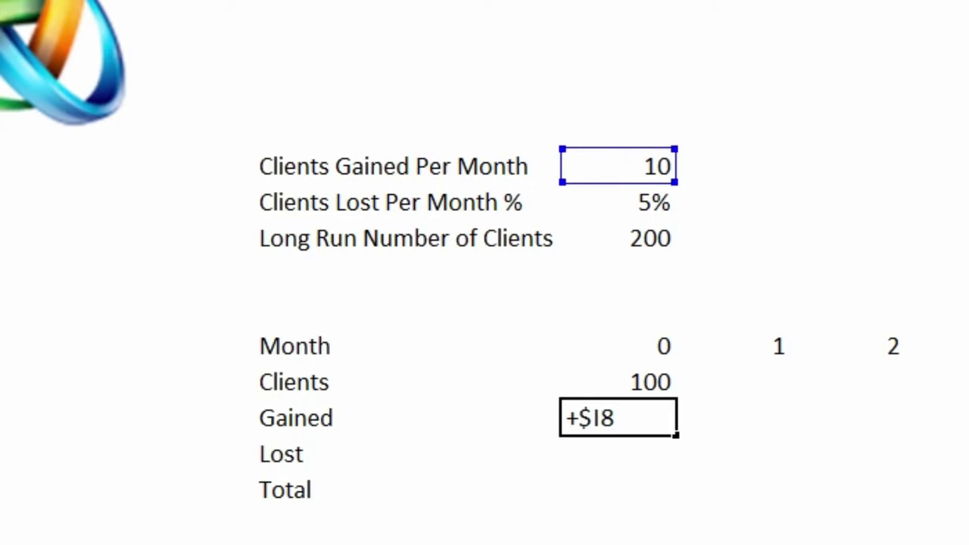
{"action": "key", "text": "Return"}
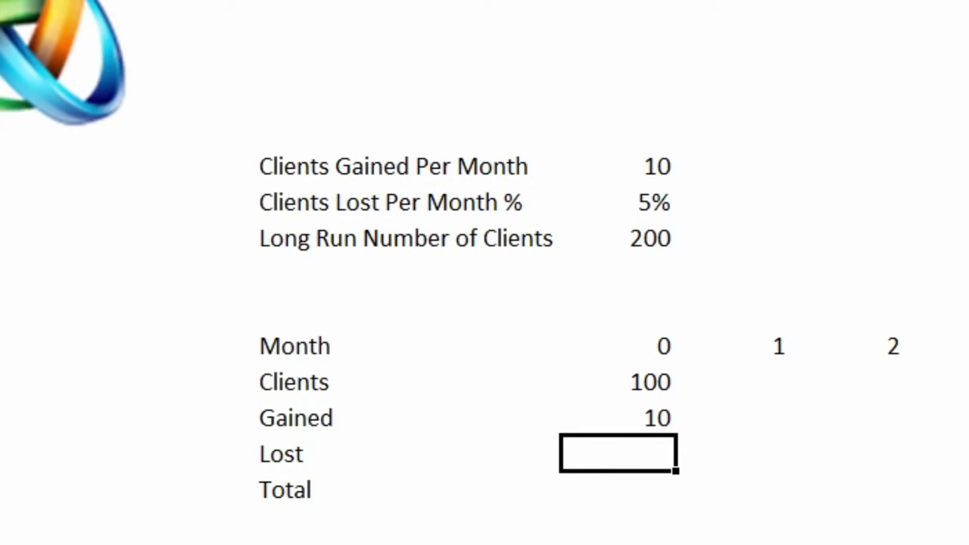
Calculate month 0's Lost clients as the monthly loss percentage times Clients, with the formula +$I9*I14
{"action": "type", "text": "+"}
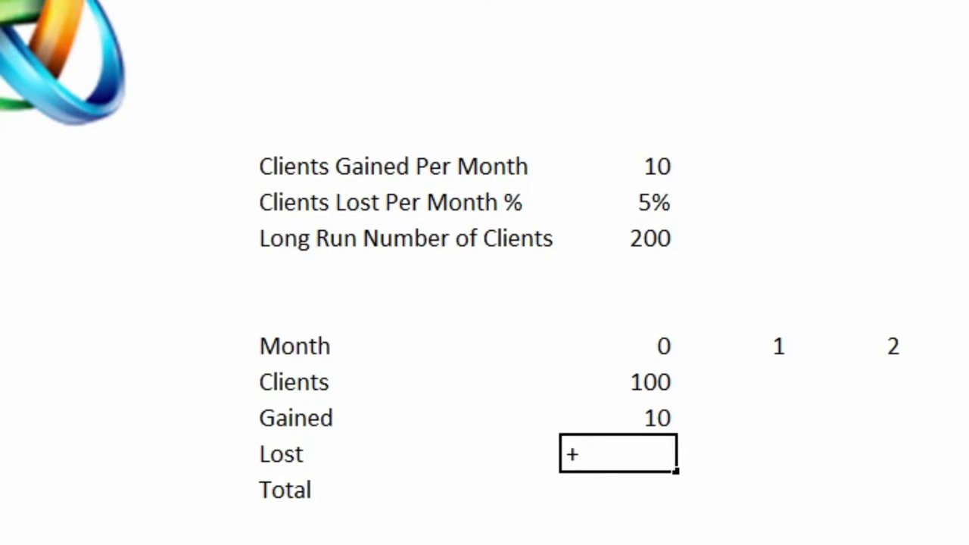
{"action": "left_click", "coordinate": [618, 203]}
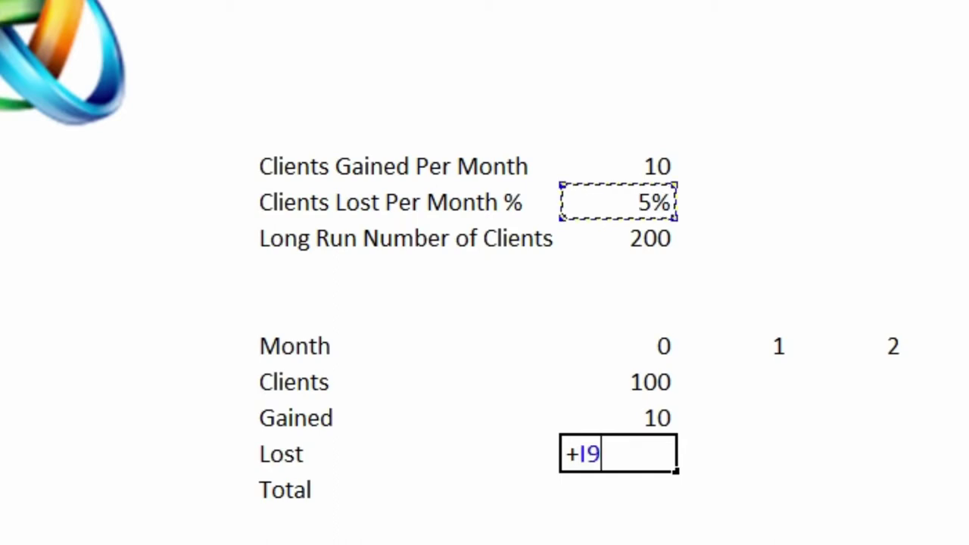
{"action": "type", "text": "*"}
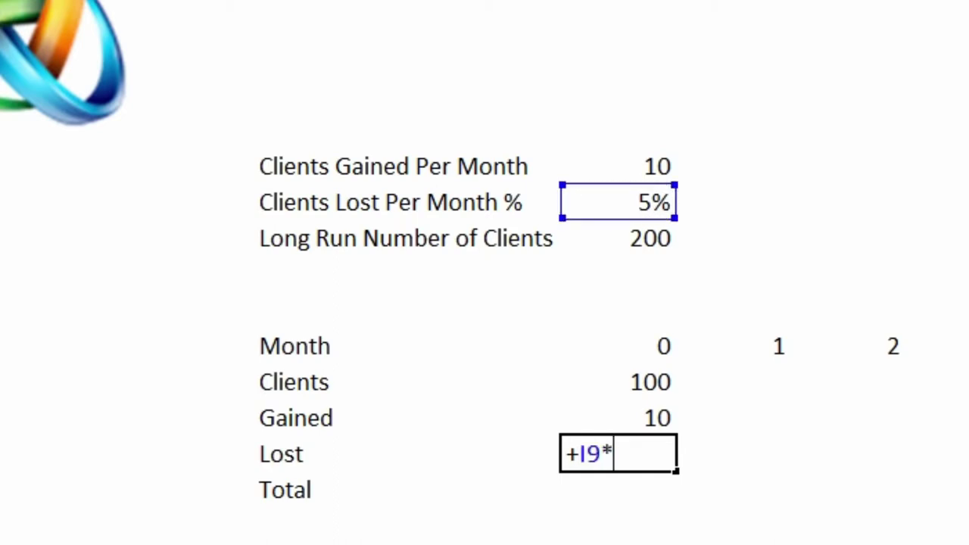
{"action": "left_click", "coordinate": [617, 382]}
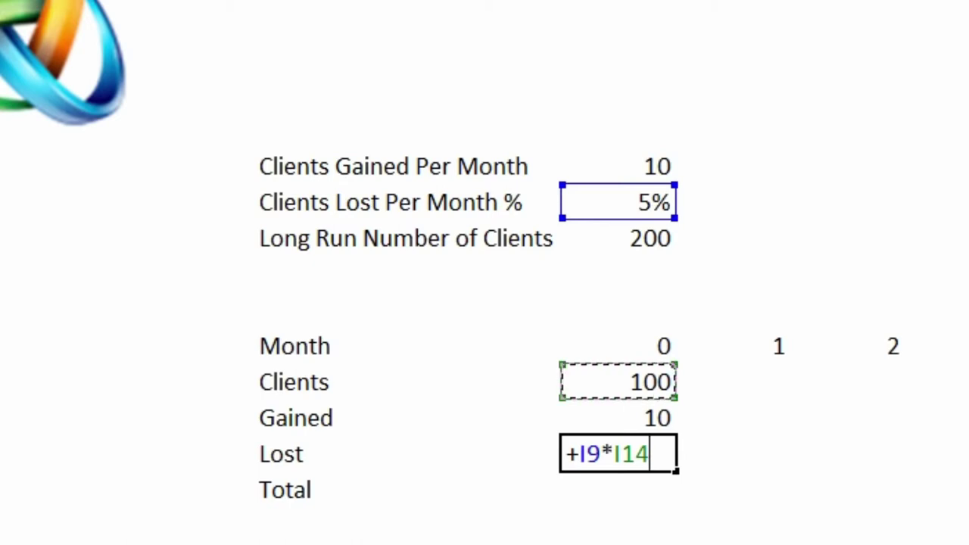
{"action": "key", "text": "Return"}
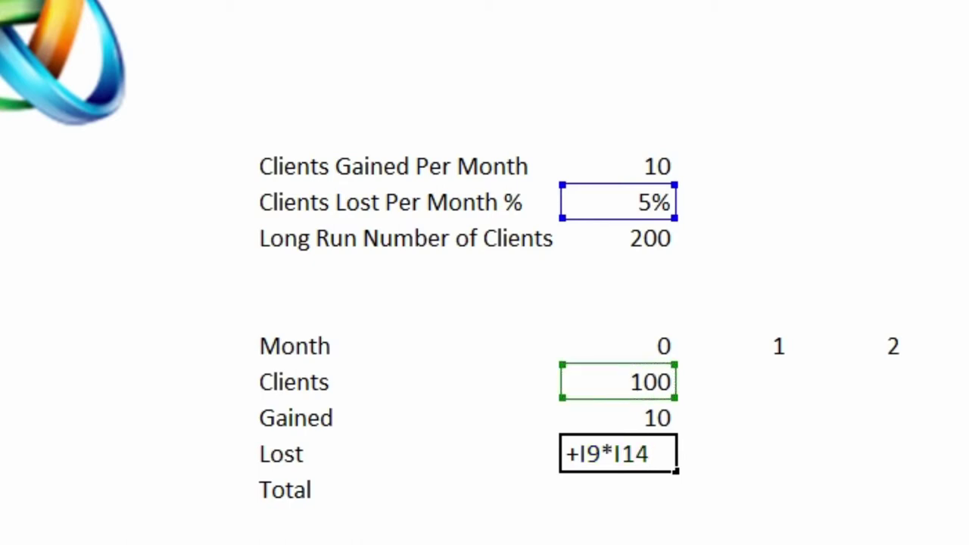
{"action": "type", "text": "$"}
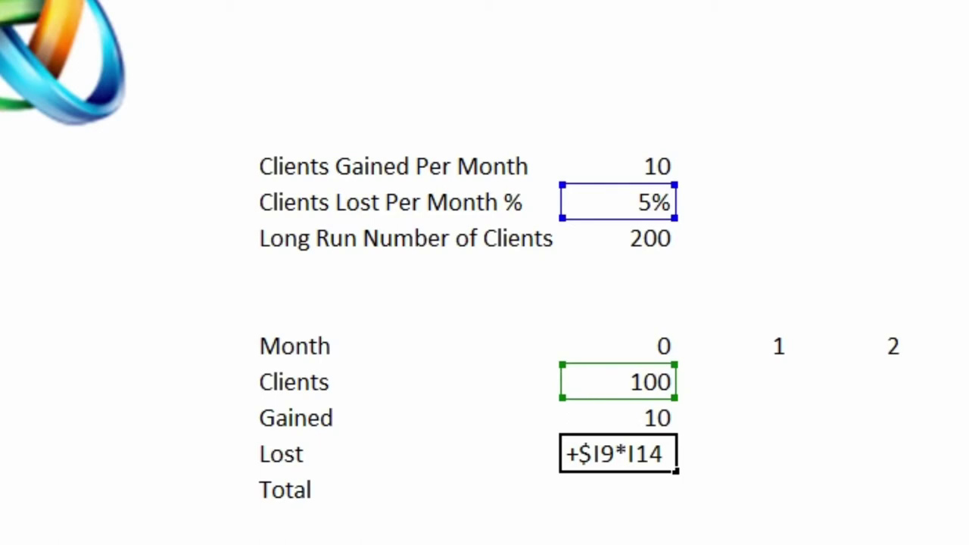
{"action": "key", "text": "Return"}
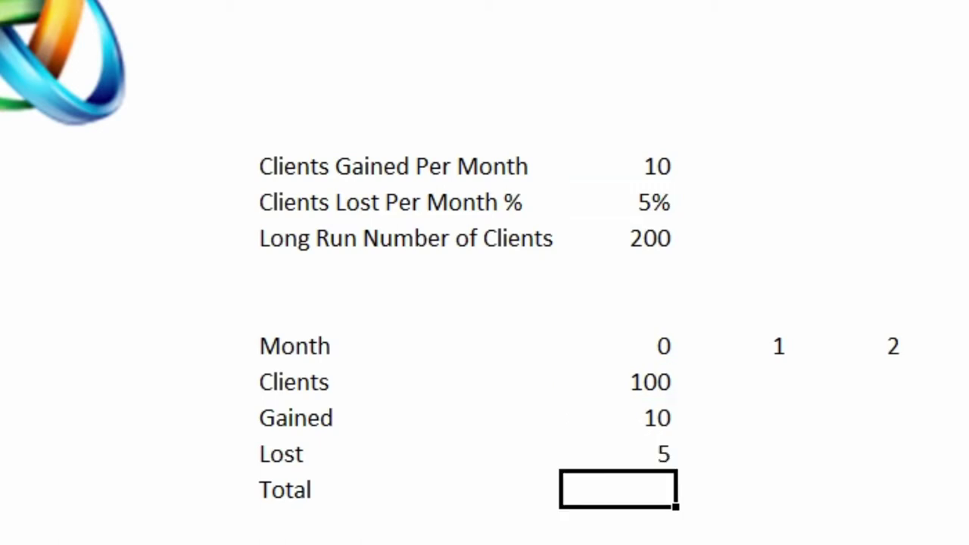
Calculate month 0's Total as Clients plus Gained minus Lost, starting the formula with +I14+I15-
{"action": "type", "text": "+"}
{"action": "key", "text": "Up"}
{"action": "key", "text": "Up"}
{"action": "key", "text": "Up"}
{"action": "type", "text": "+"}
{"action": "key", "text": "Up"}
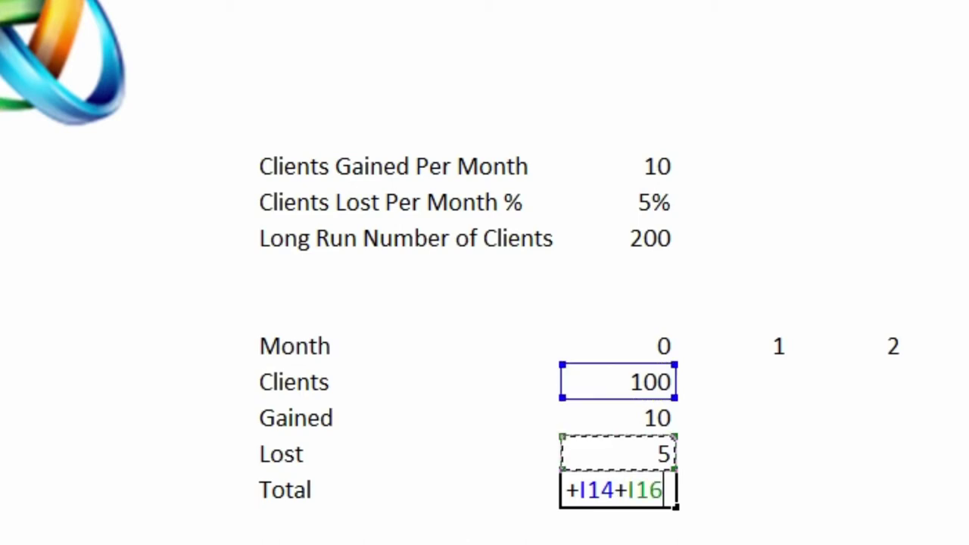
{"action": "key", "text": "Up"}
{"action": "type", "text": "-"}
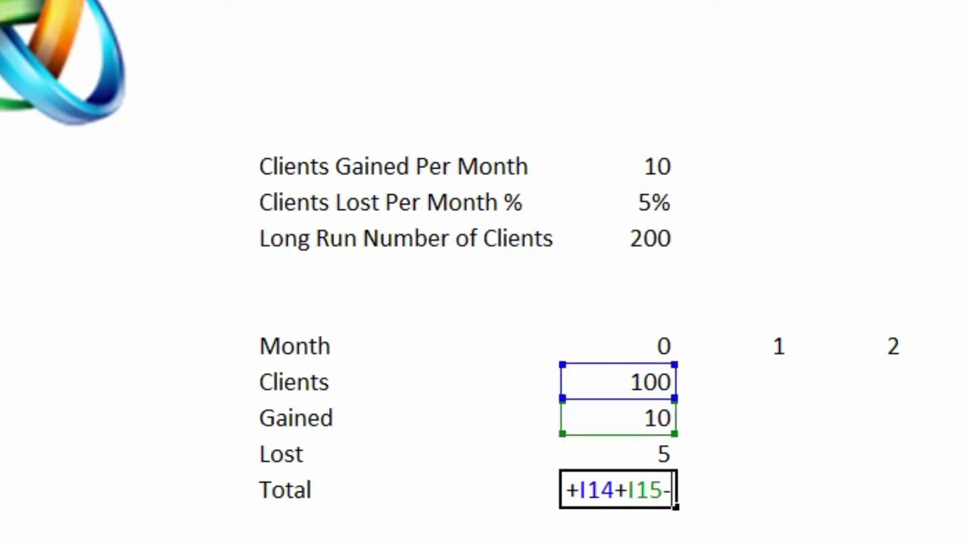
{"action": "key", "text": "Up"}
{"action": "key", "text": "Return"}
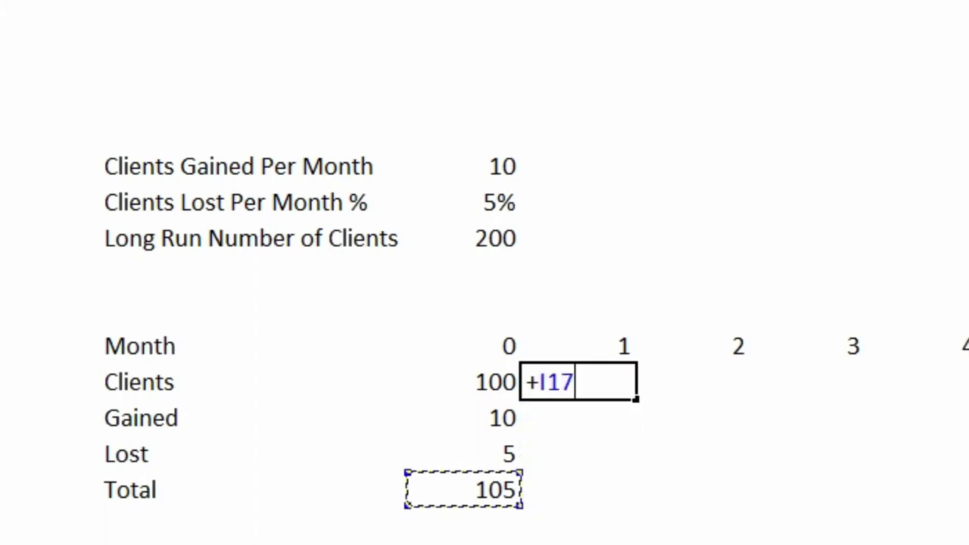
Complete month 1 by linking Clients to month 0's Total with +I17 and copying the Lost and Total formulas across from month 0
{"action": "key", "text": "Return"}
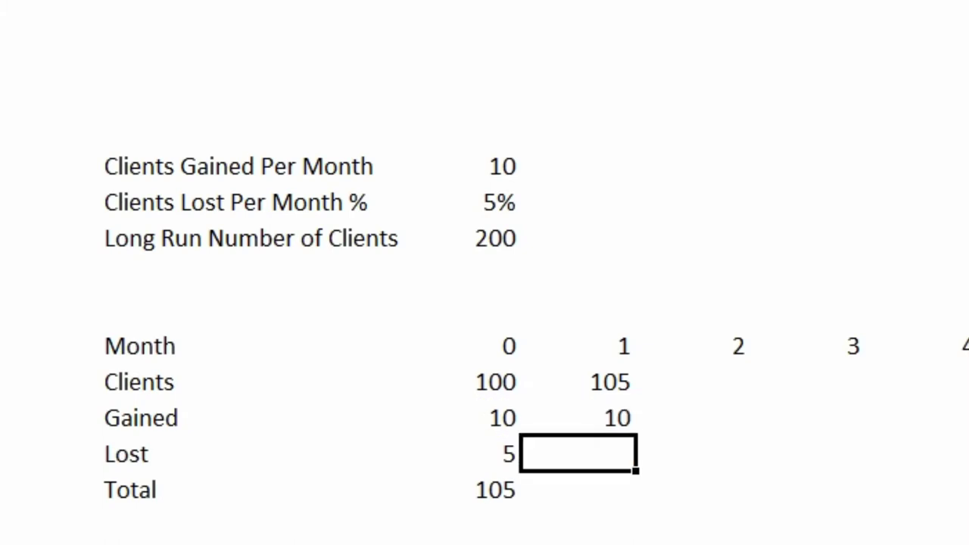
{"action": "key", "text": "Left"}
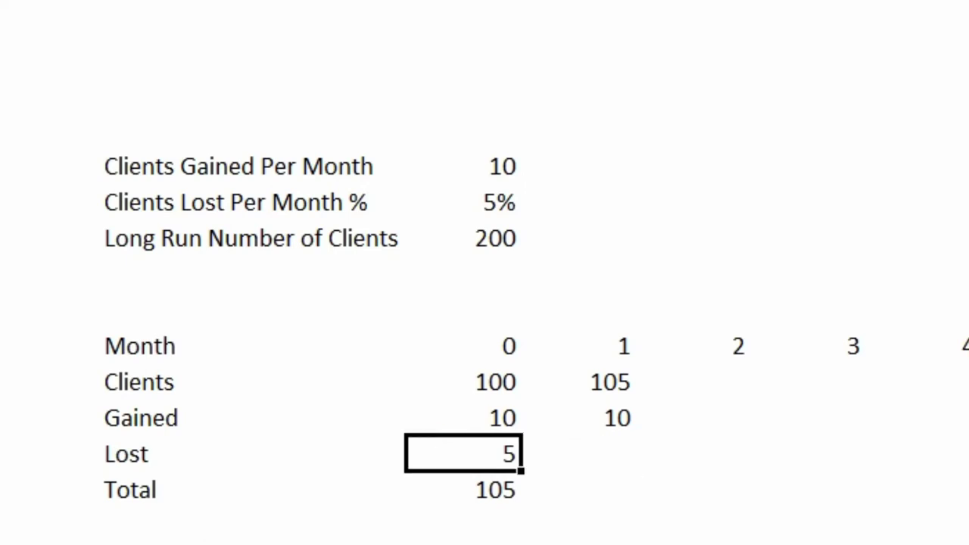
{"action": "left_click_drag", "start_coordinate": [521, 470], "coordinate": [634, 458]}
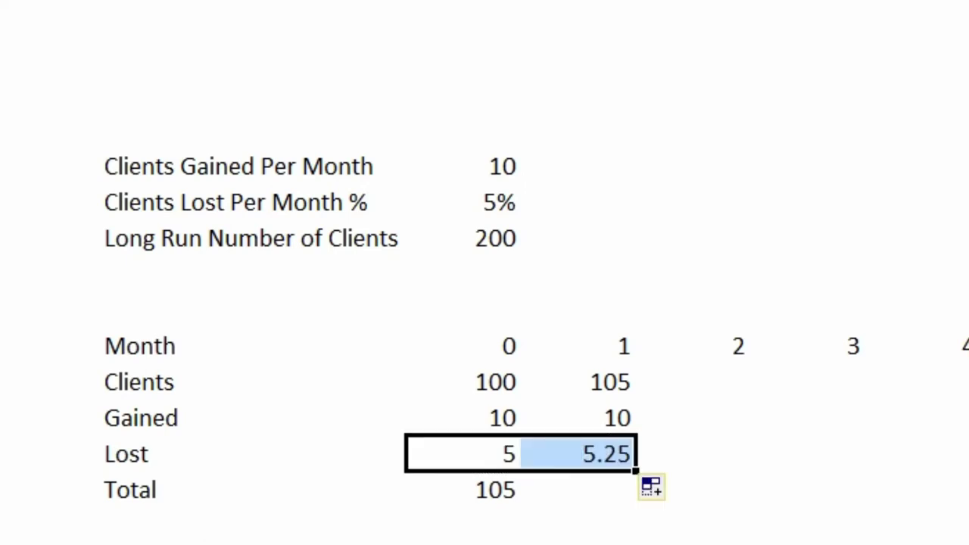
{"action": "left_click", "coordinate": [462, 490]}
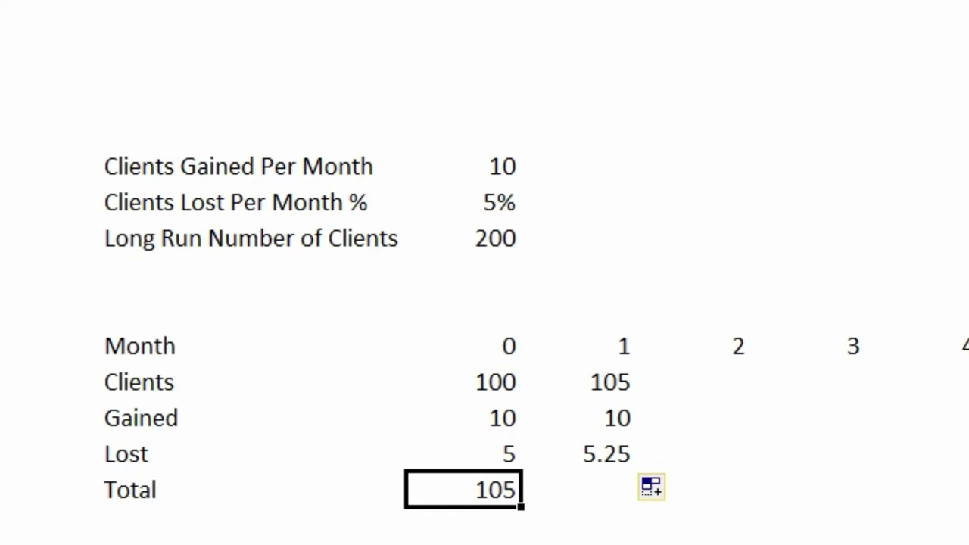
{"action": "left_click_drag", "start_coordinate": [520, 506], "coordinate": [617, 492]}
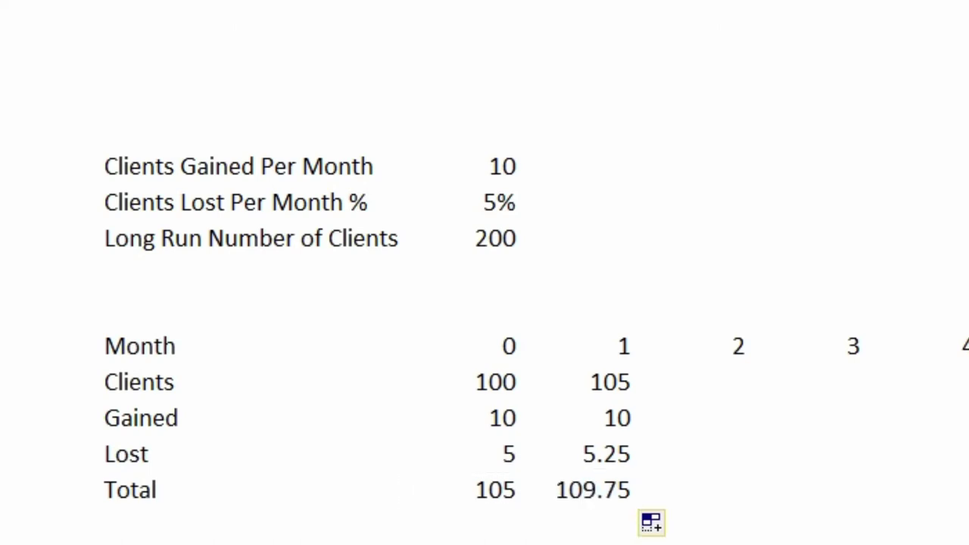
Fill month 1's Clients, Gained, Lost and Total formulas across all months through month 120
{"action": "left_click_drag", "start_coordinate": [577, 382], "coordinate": [577, 490]}
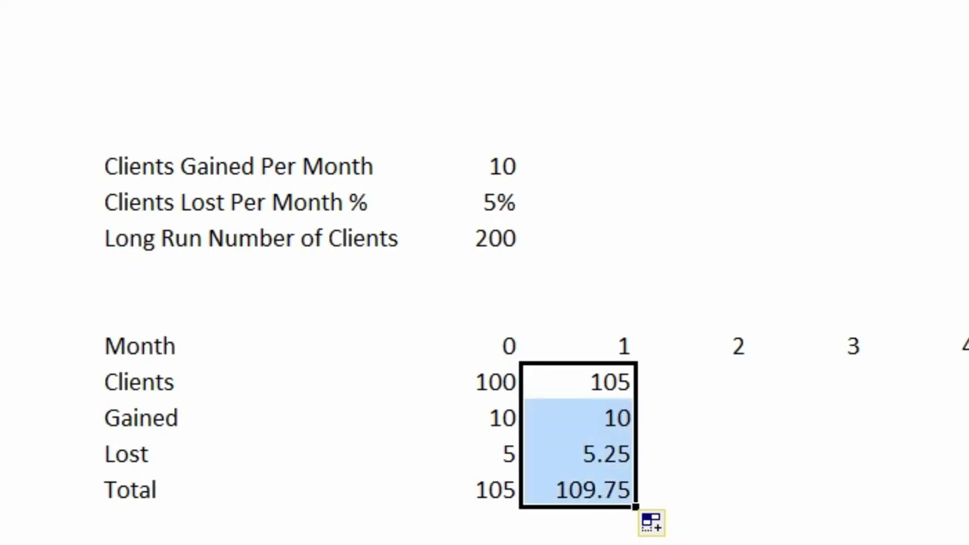
{"action": "mouse_move", "coordinate": [636, 505]}
{"action": "left_mouse_down"}
{"action": "mouse_move", "coordinate": [583, 492]}
{"action": "mouse_move", "coordinate": [766, 492]}
{"action": "left_mouse_up"}
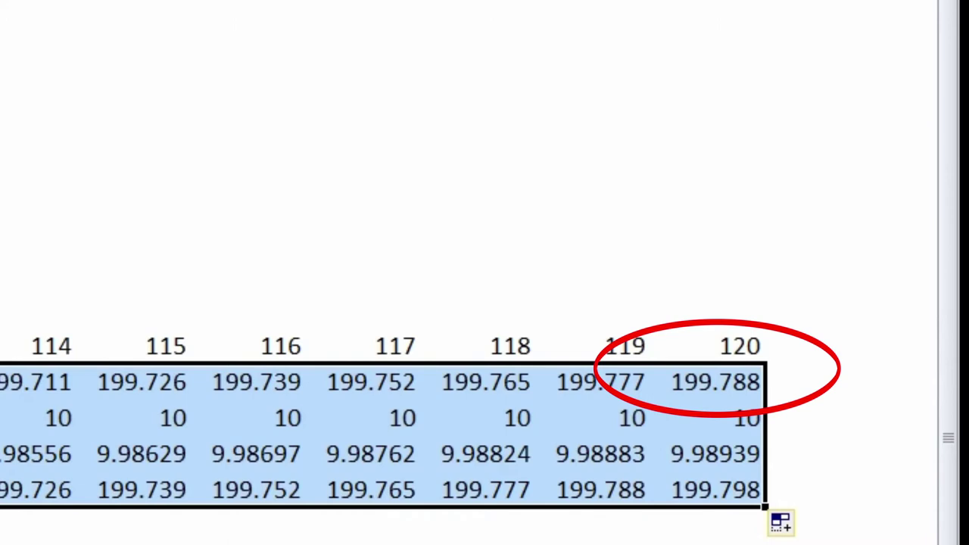
Check the projected Clients values at months 120, 12 and 24
{"action": "left_click", "coordinate": [707, 382]}
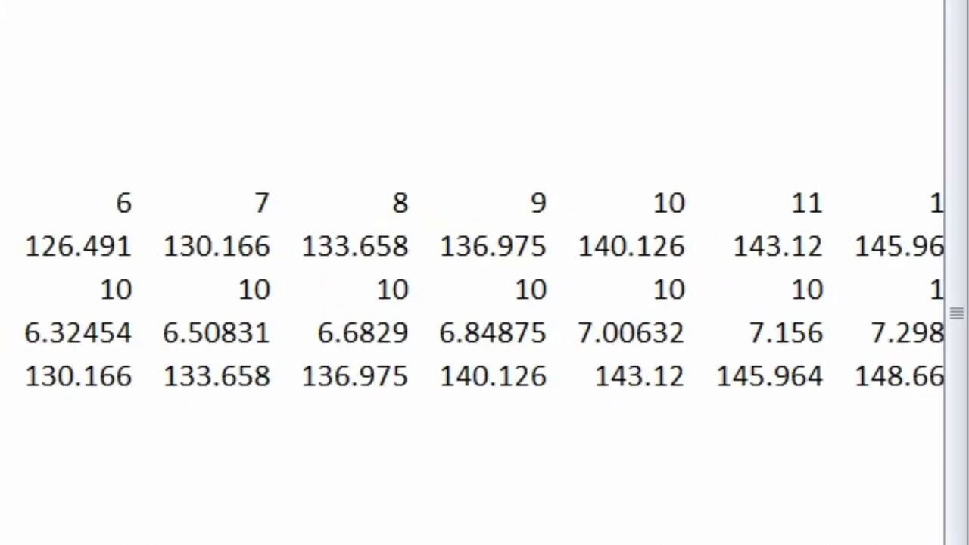
{"action": "left_click", "coordinate": [887, 246]}
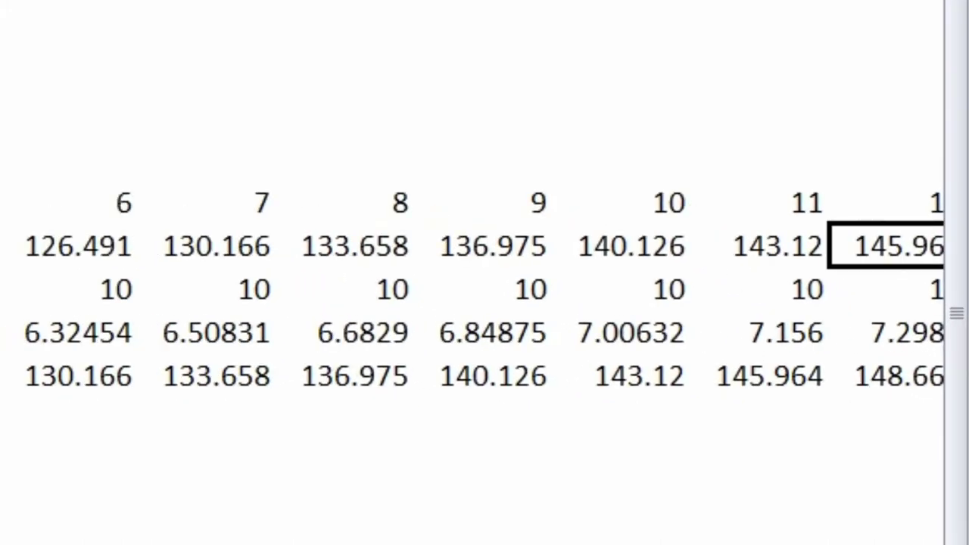
{"action": "scroll", "coordinate": [485, 288], "scroll_direction": "right", "scroll_amount": 3}
{"action": "scroll", "coordinate": [485, 288], "scroll_direction": "right", "scroll_amount": 9}
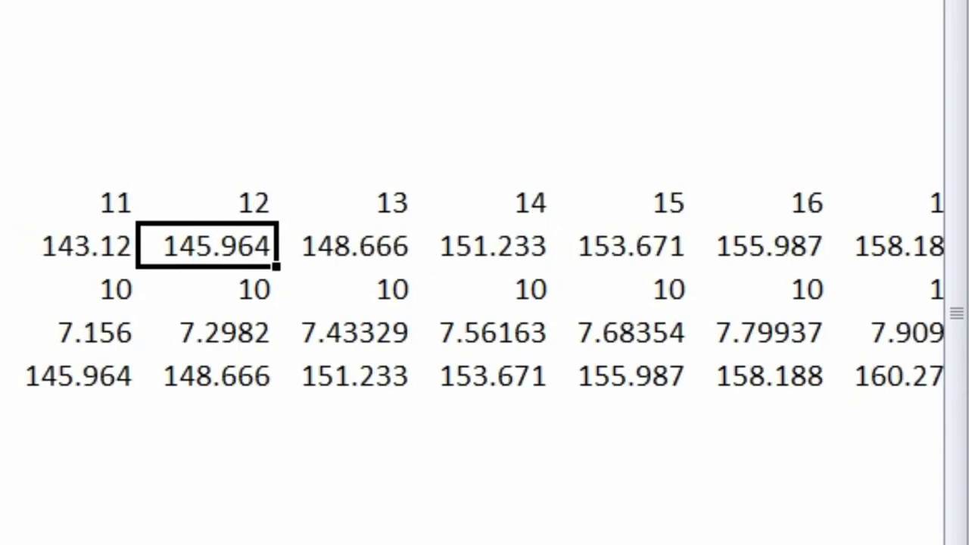
{"action": "left_click", "coordinate": [806, 246]}
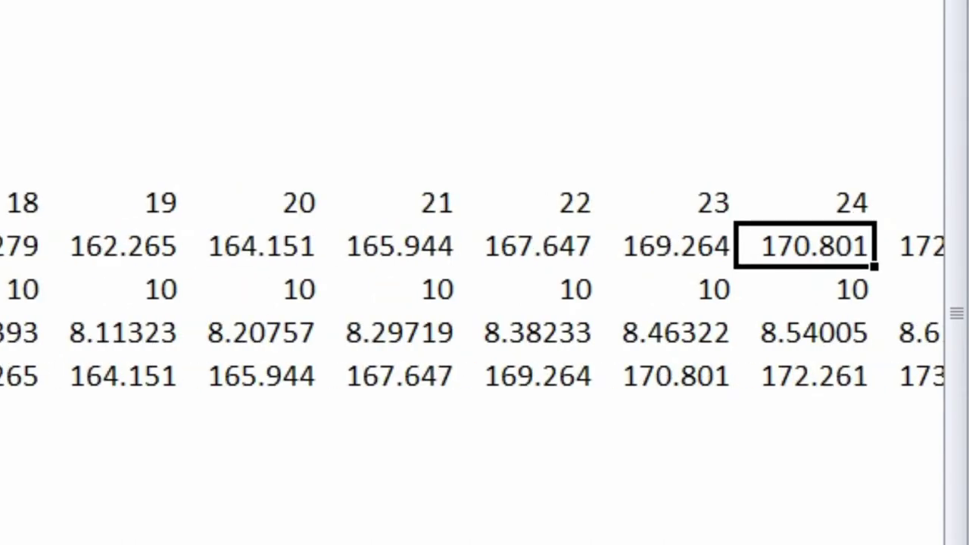
{"action": "scroll", "coordinate": [484, 288], "scroll_direction": "left", "scroll_amount": 12}
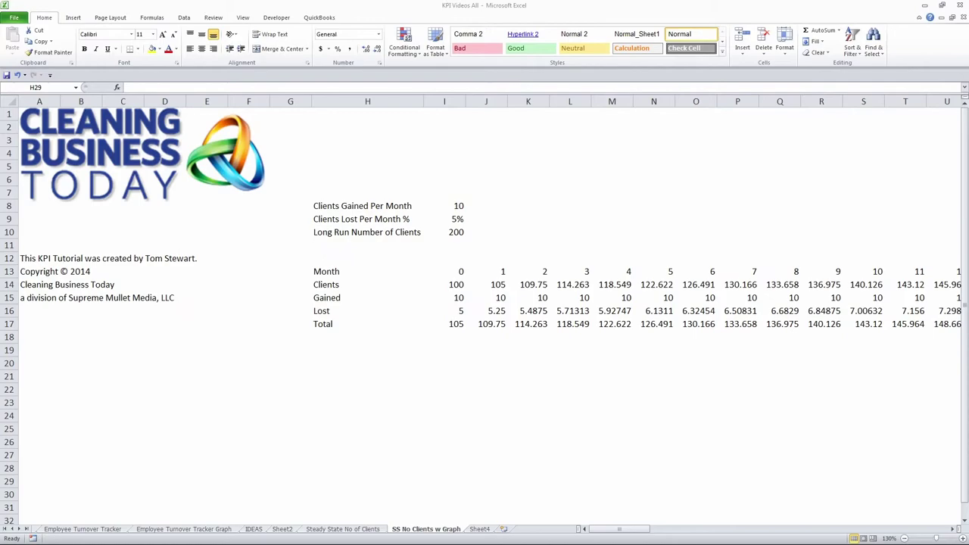
Plot the Clients row, including its label, through month 120 as a basic 2-D line chart and enlarge the chart
{"action": "left_click", "coordinate": [368, 284]}
{"action": "left_click_drag", "start_coordinate": [367, 284], "coordinate": [899, 285]}
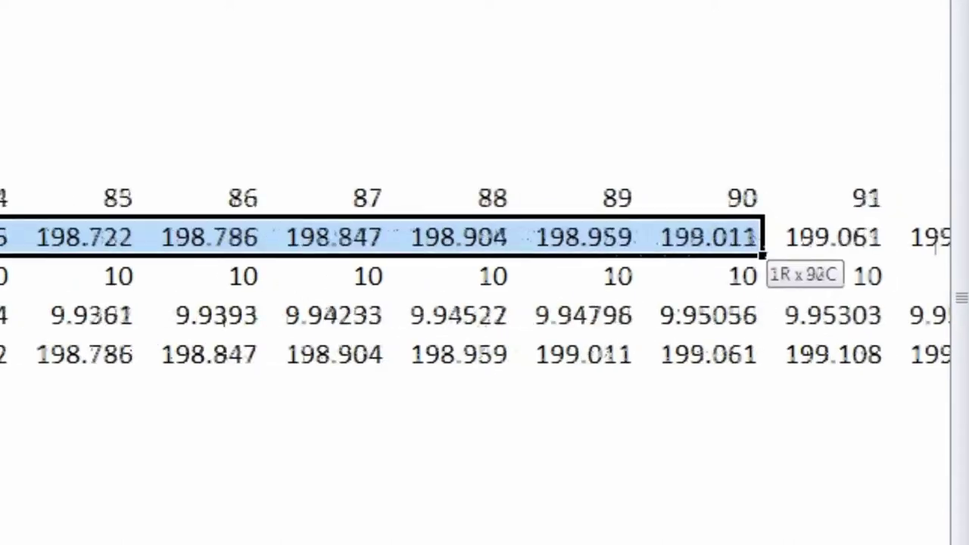
{"action": "mouse_move", "coordinate": [765, 261]}
{"action": "left_mouse_down"}
{"action": "mouse_move", "coordinate": [886, 261]}
{"action": "mouse_move", "coordinate": [764, 261]}
{"action": "left_mouse_up"}
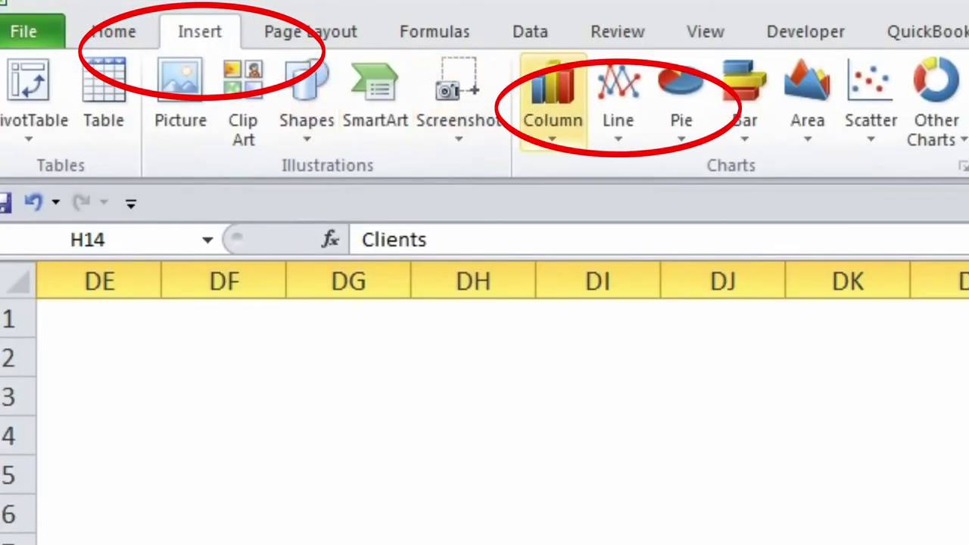
{"action": "left_click", "coordinate": [617, 103]}
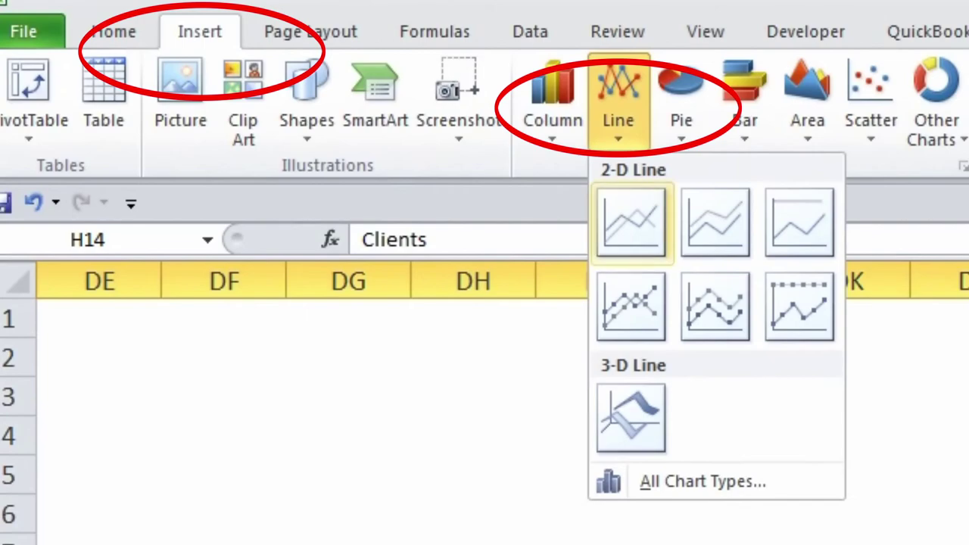
{"action": "left_click", "coordinate": [632, 224]}
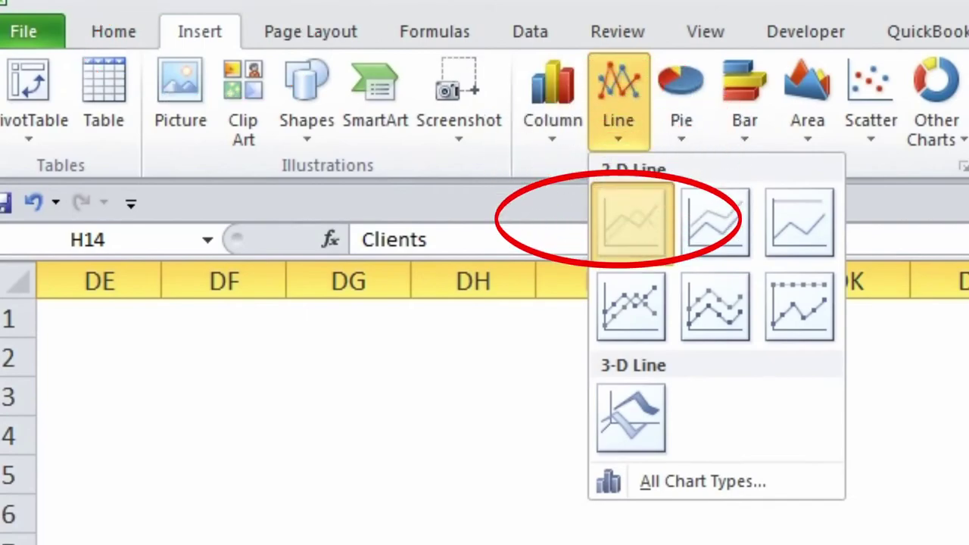
{"action": "left_click", "coordinate": [632, 222]}
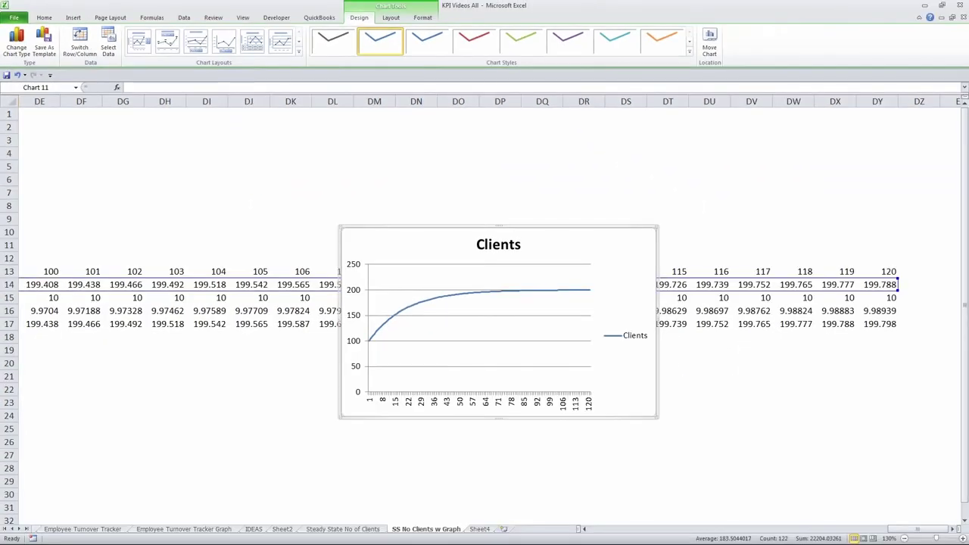
{"action": "left_click_drag", "start_coordinate": [657, 417], "coordinate": [735, 485]}
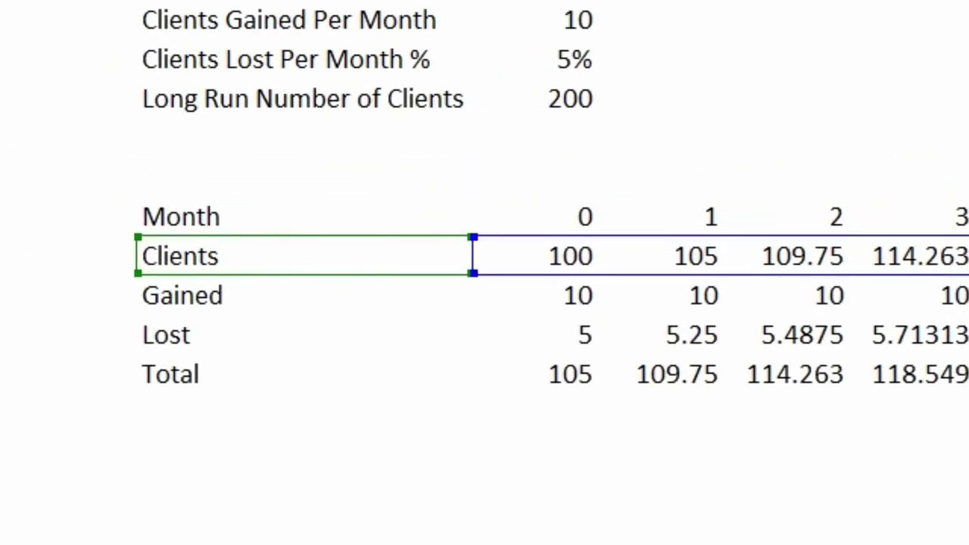
Set month 0's Clients to 0 and review the recalculated projection and the Clients chart
{"action": "left_click", "coordinate": [536, 256]}
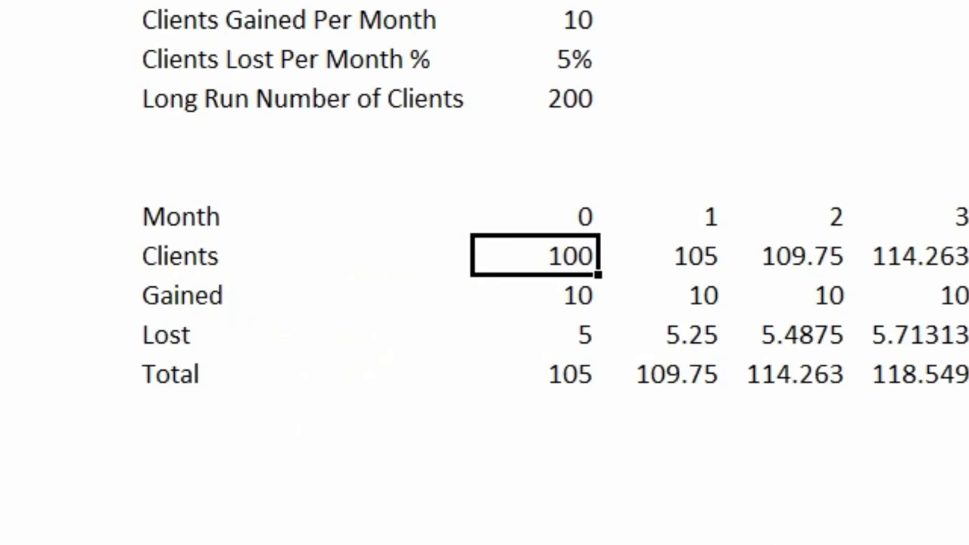
{"action": "type", "text": "0"}
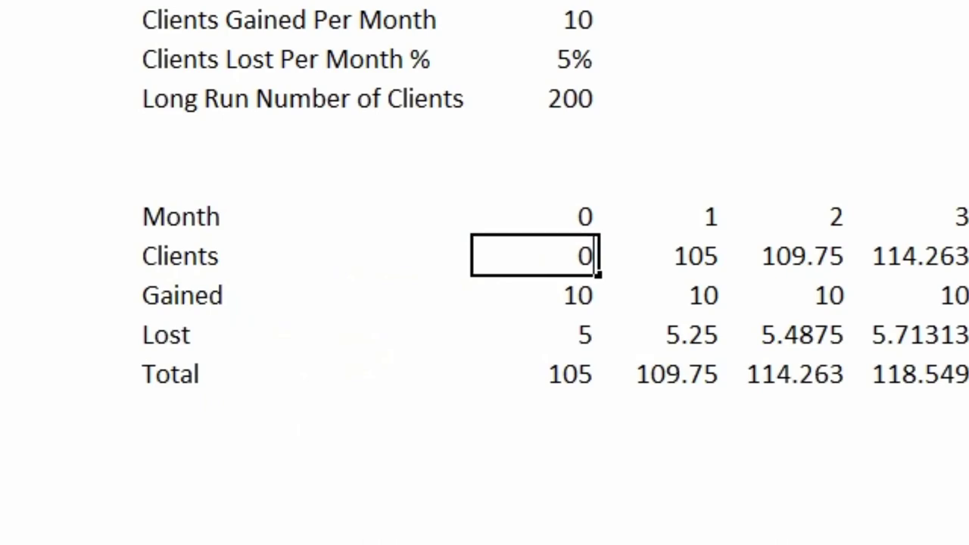
{"action": "key", "text": "Return"}
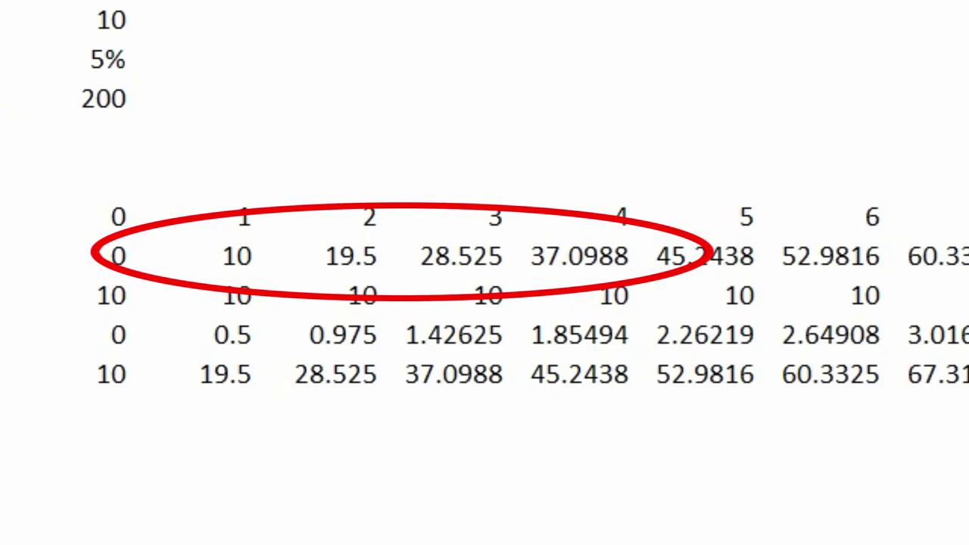
{"action": "left_click_drag", "start_coordinate": [629, 529], "coordinate": [902, 528]}
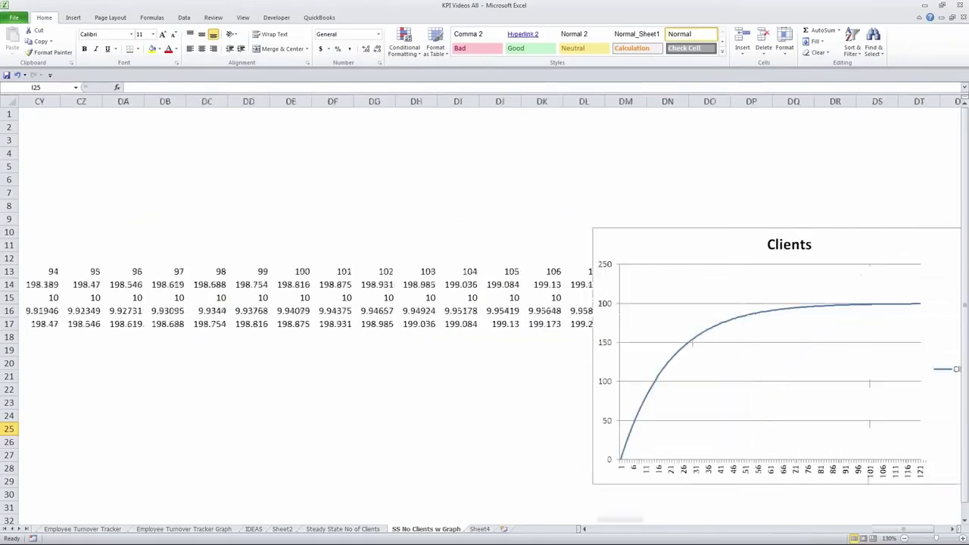
{"action": "scroll", "coordinate": [484, 303], "scroll_direction": "right", "scroll_amount": 3}
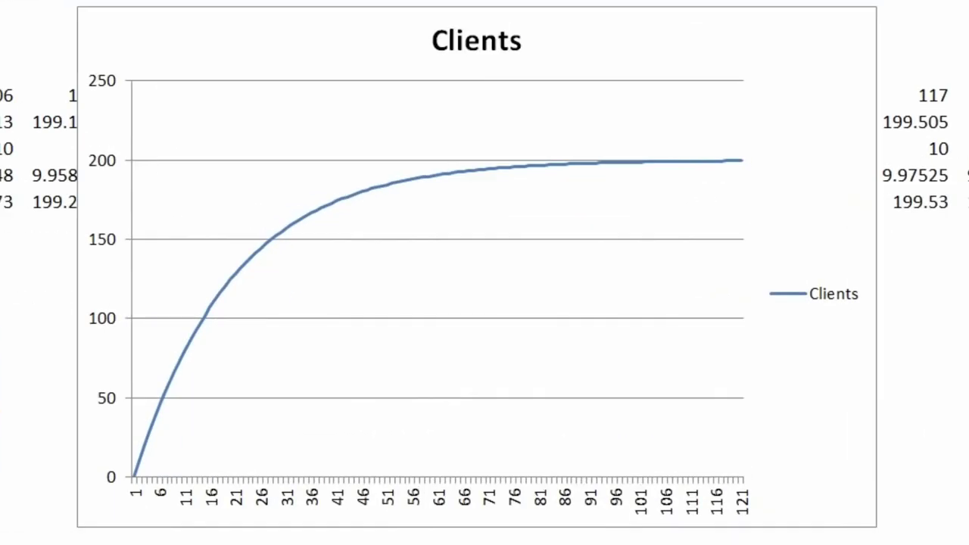